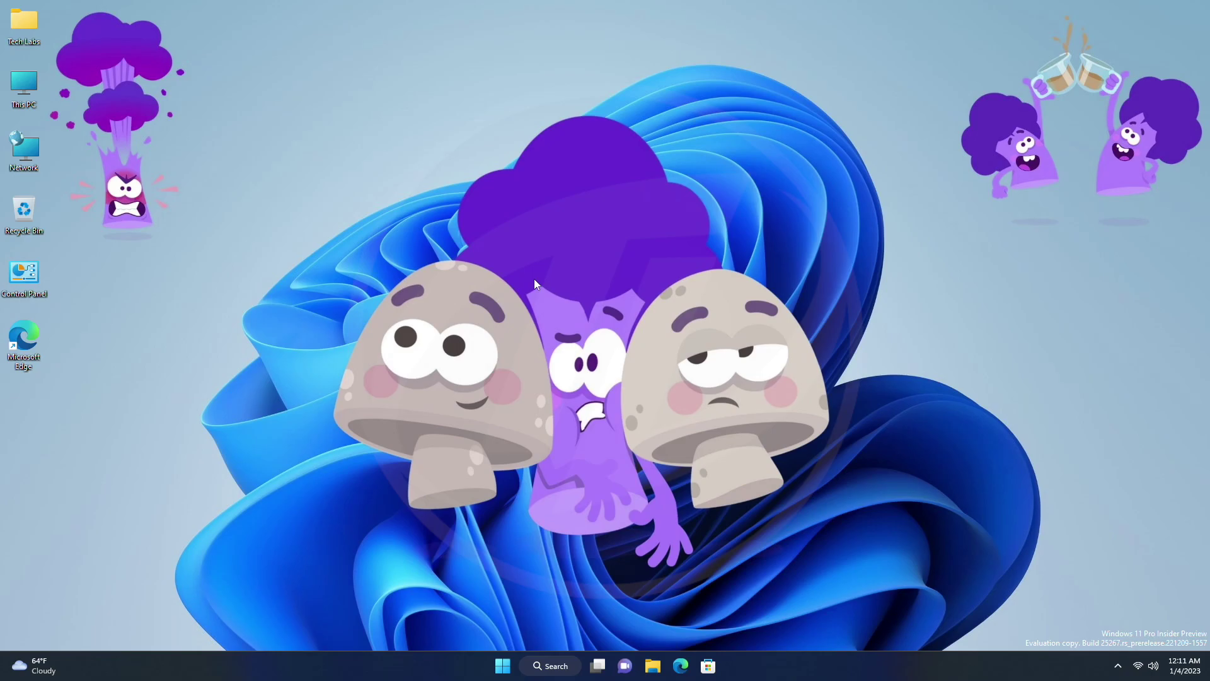
- Download finger_unlock_1.3.0.zip from the module's shared Google Drive folder in Edge
click(680, 665)
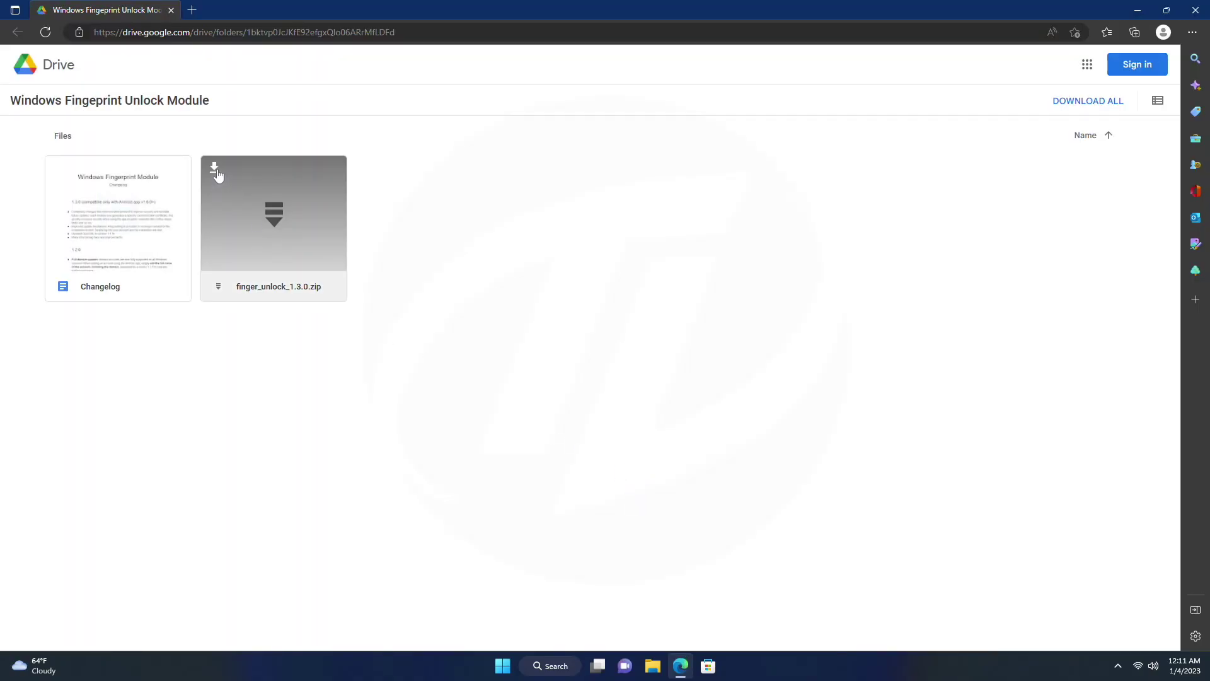
click(214, 168)
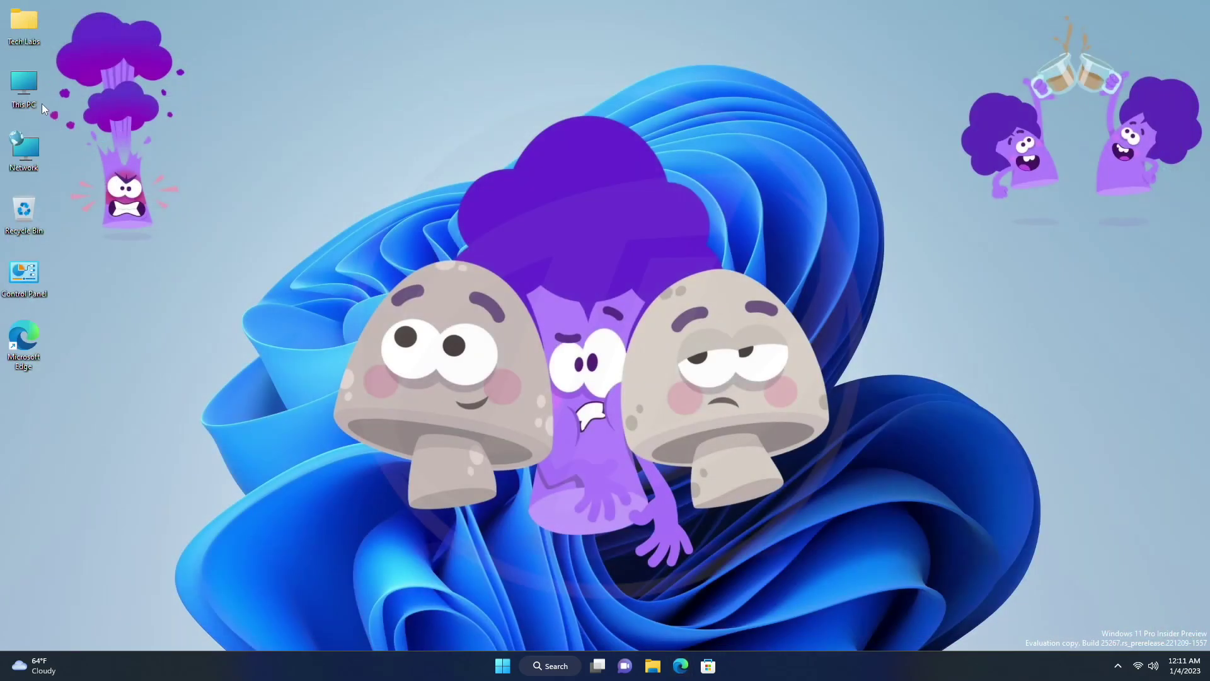
- Open finger_unlock_1.3.0.zip from Downloads and launch the finger_unlock_1.3.0 installer inside it
double_click(33, 96)
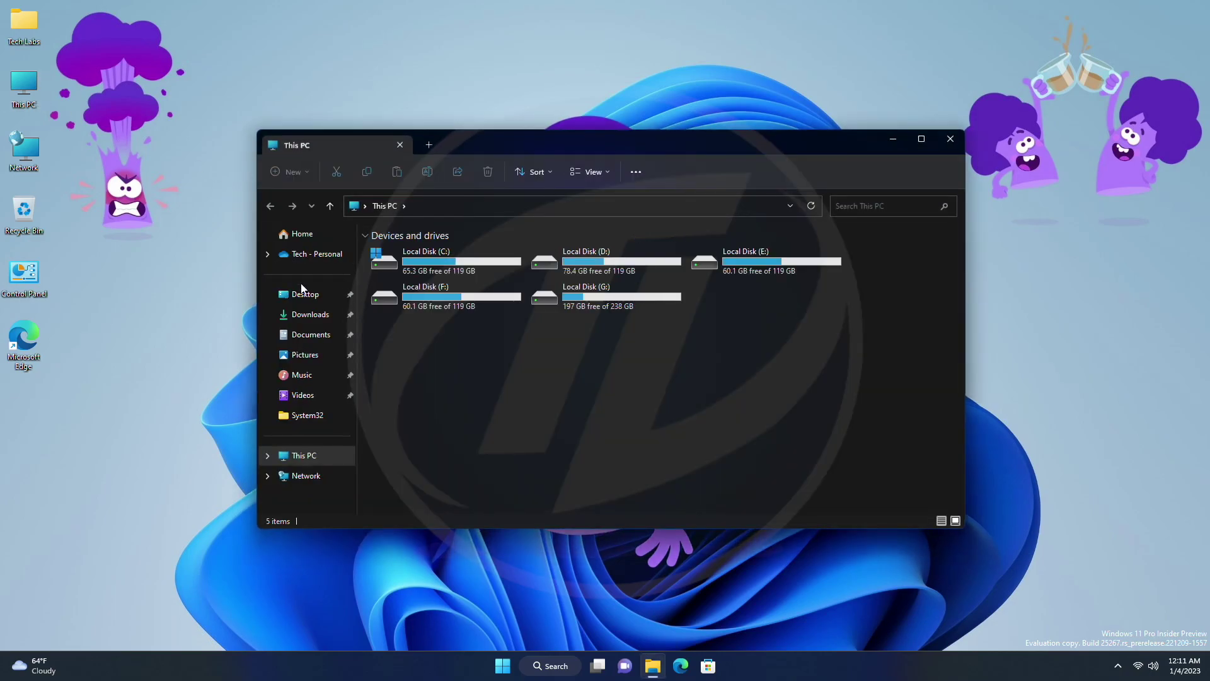
click(310, 314)
double_click(441, 271)
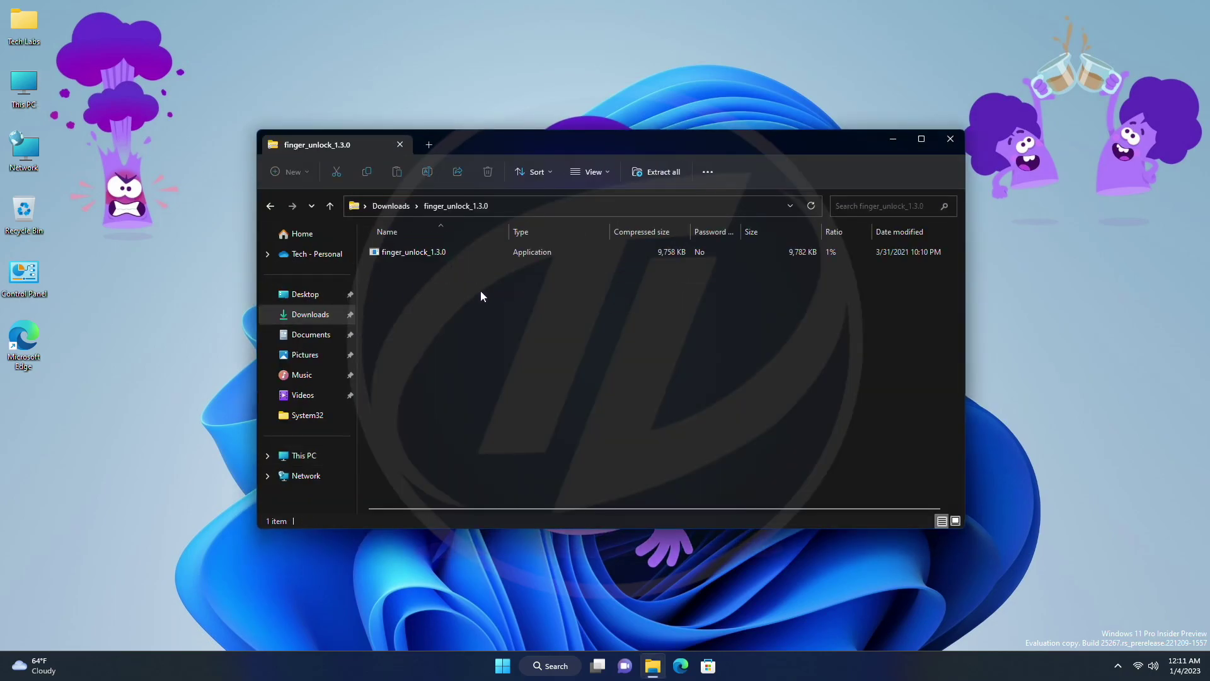
double_click(472, 253)
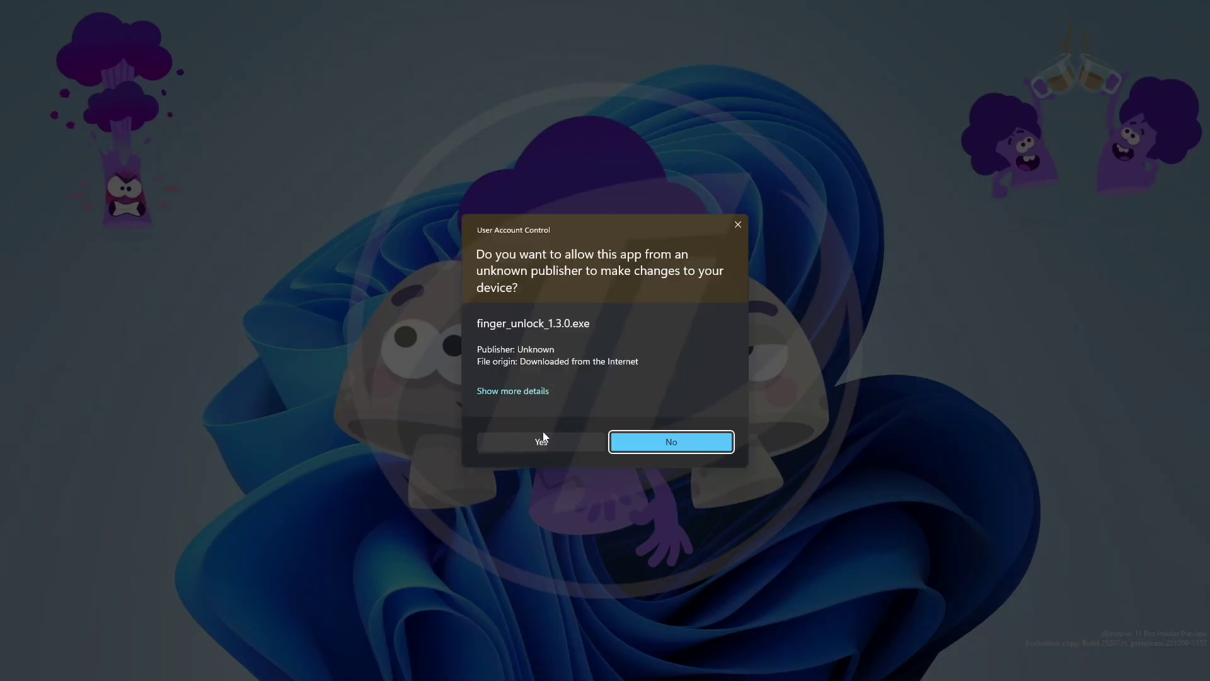
- Approve UAC, install module 1.3.0 with firewall exceptions, finish setup, and close File Explorer
click(544, 437)
click(668, 432)
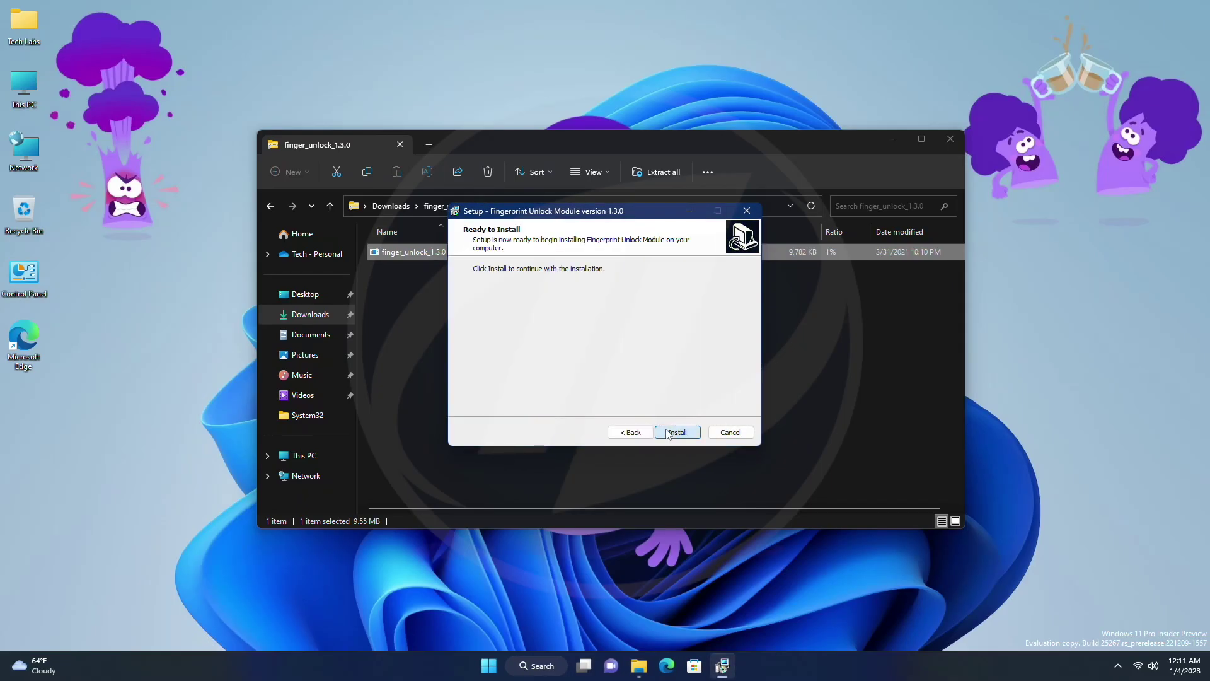
click(668, 433)
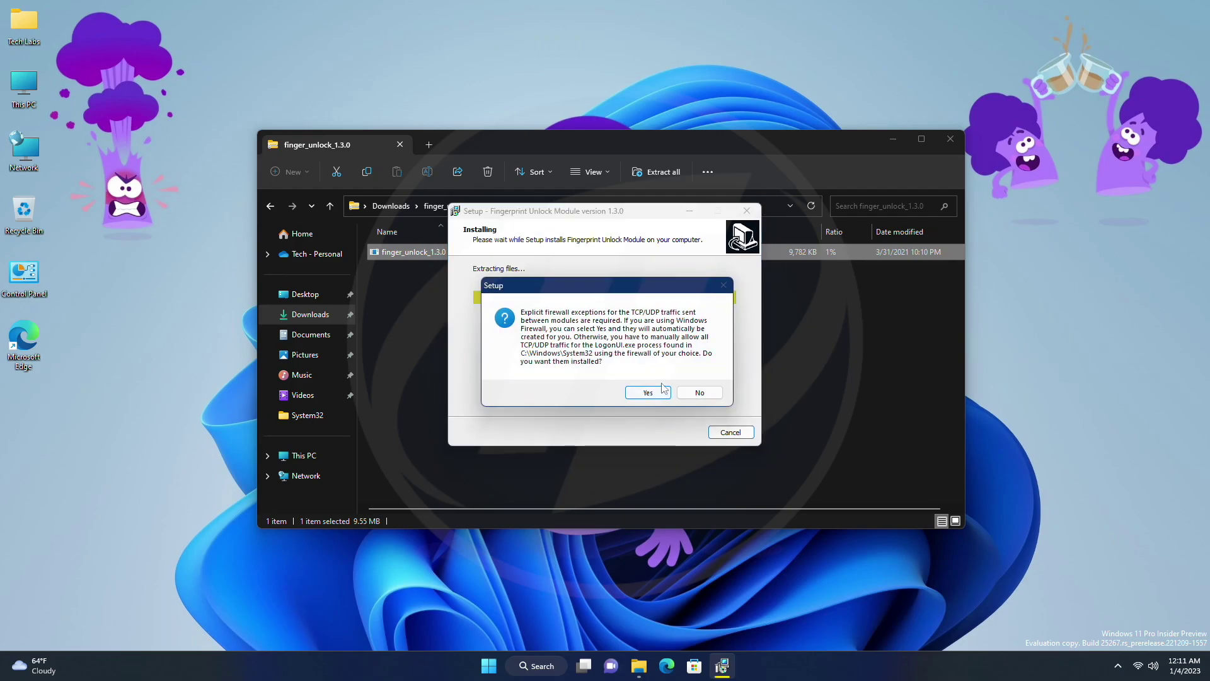
click(647, 393)
click(675, 430)
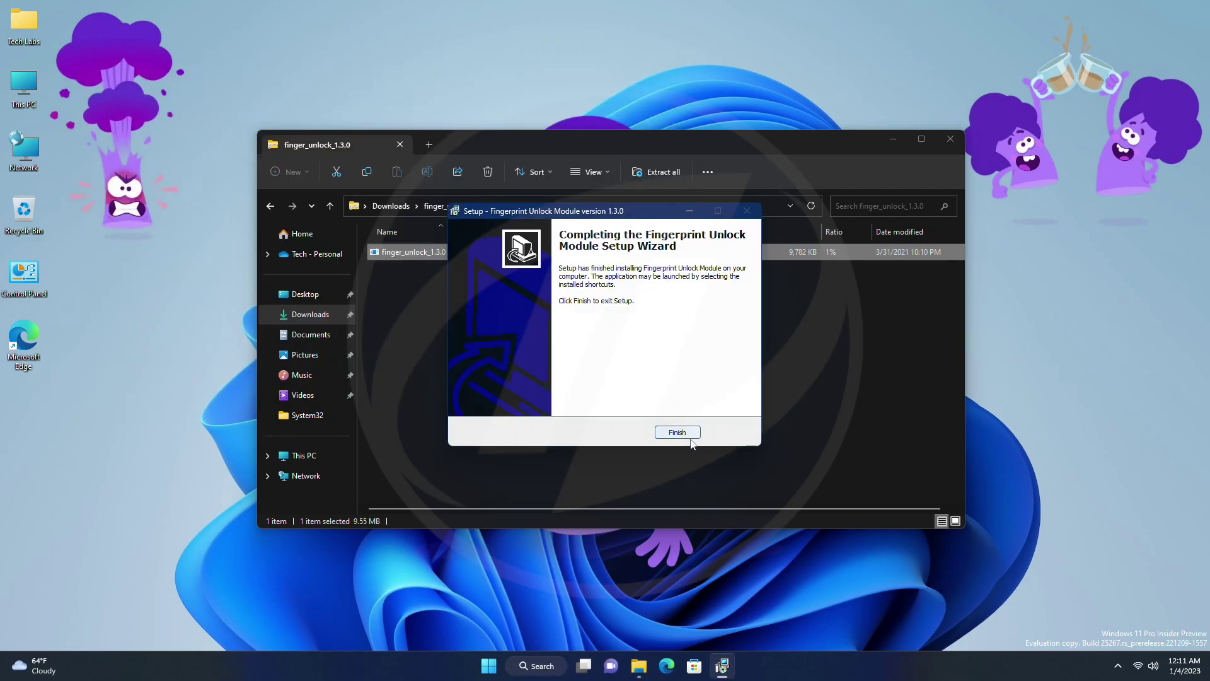
click(948, 139)
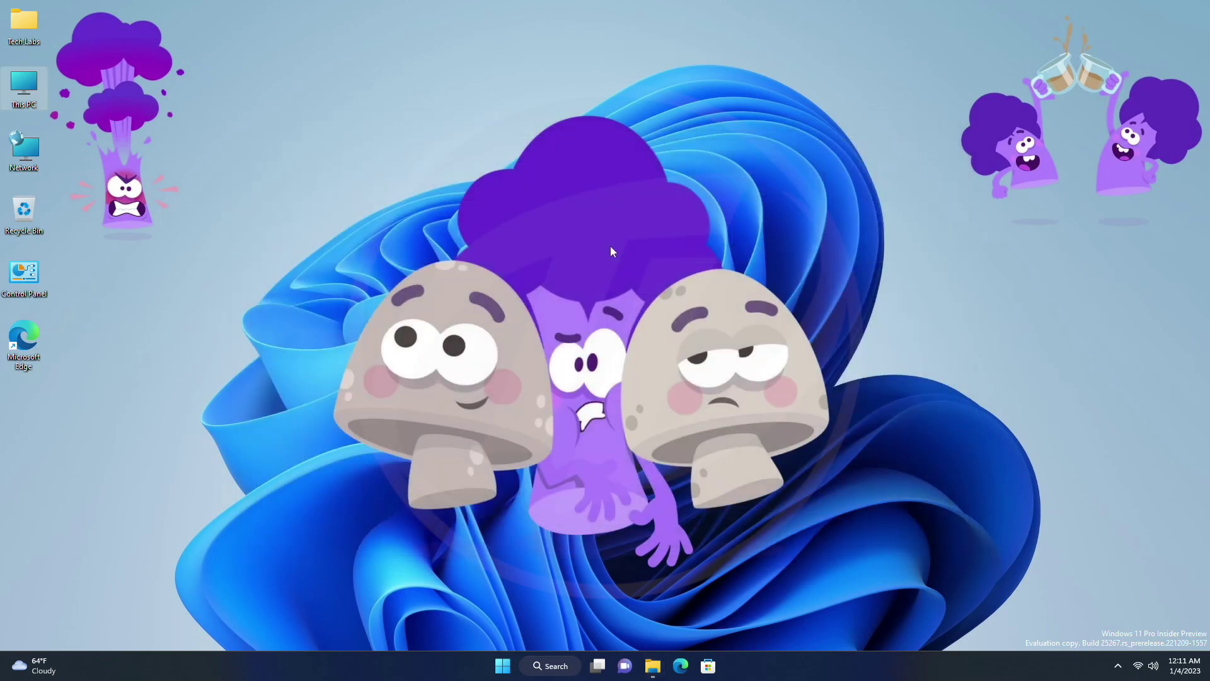
- Refresh the Windows desktop from its right-click menu
right_click(612, 248)
click(652, 300)
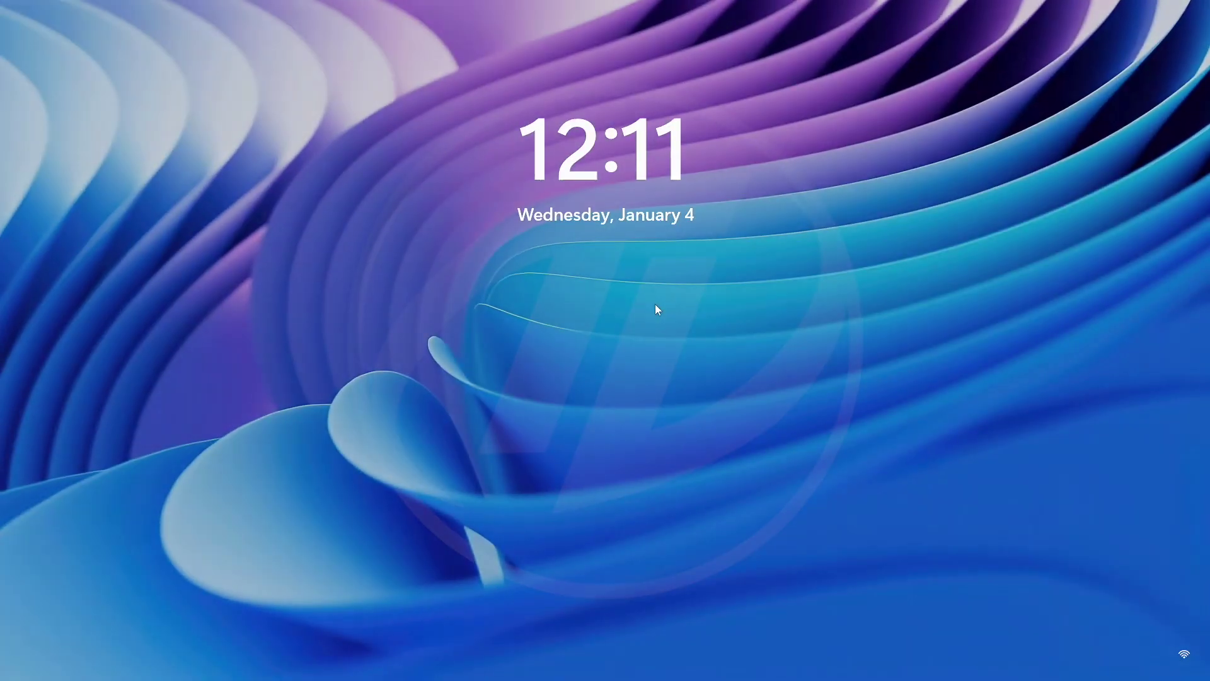
- Dismiss the lock screen to reveal the Windows sign-in screen
click(430, 360)
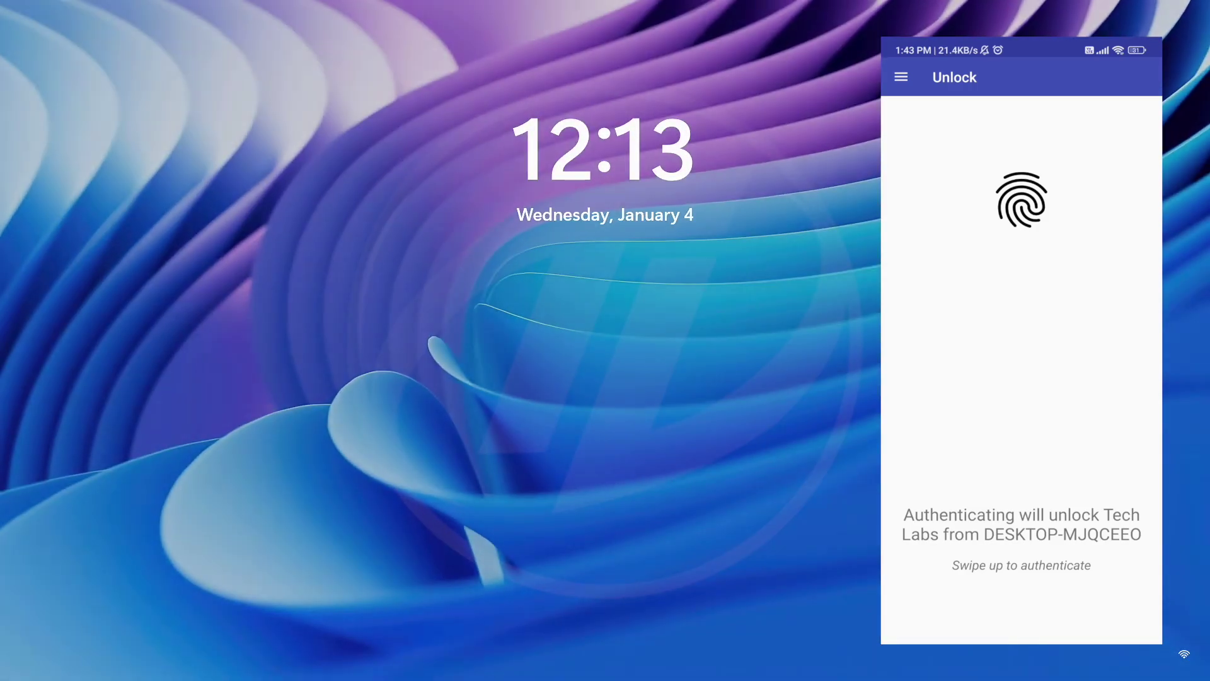
- Dismiss the lock screen and pick Fingerprint Unlock as the sign-in option
click(383, 475)
click(109, 641)
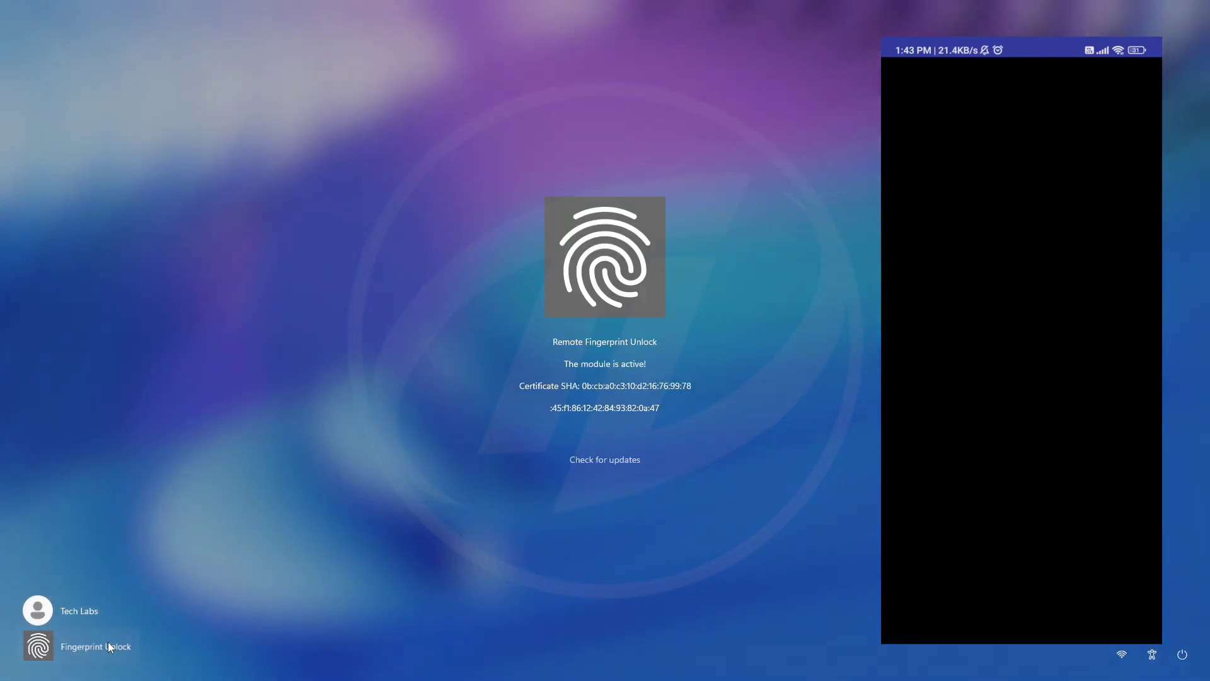